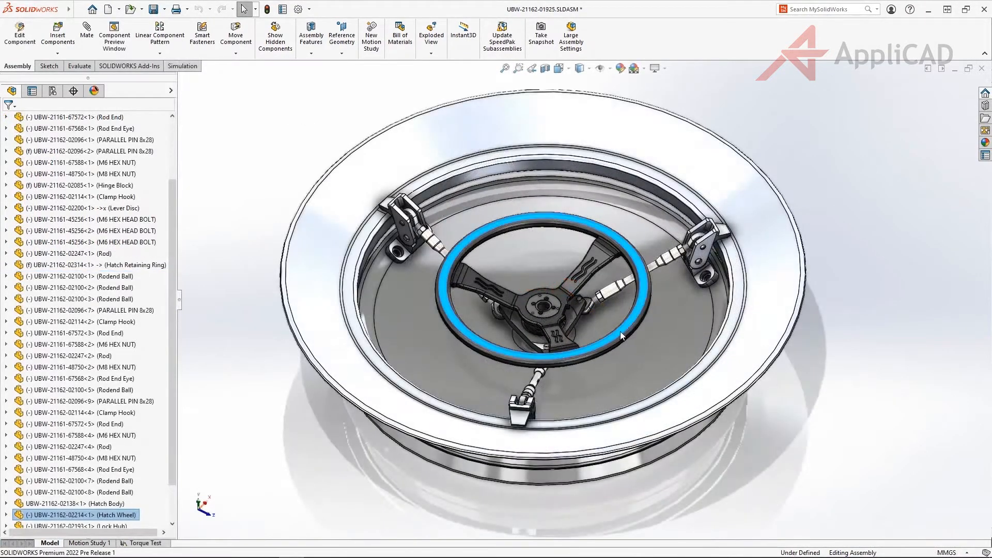
Turn the hatch wheel slightly to see how the linked rods and clamp hooks move.
mouse_move(630, 321)
left_mouse_down()
mouse_move(637, 304)
mouse_move(625, 333)
mouse_move(637, 300)
mouse_move(631, 340)
left_mouse_up()
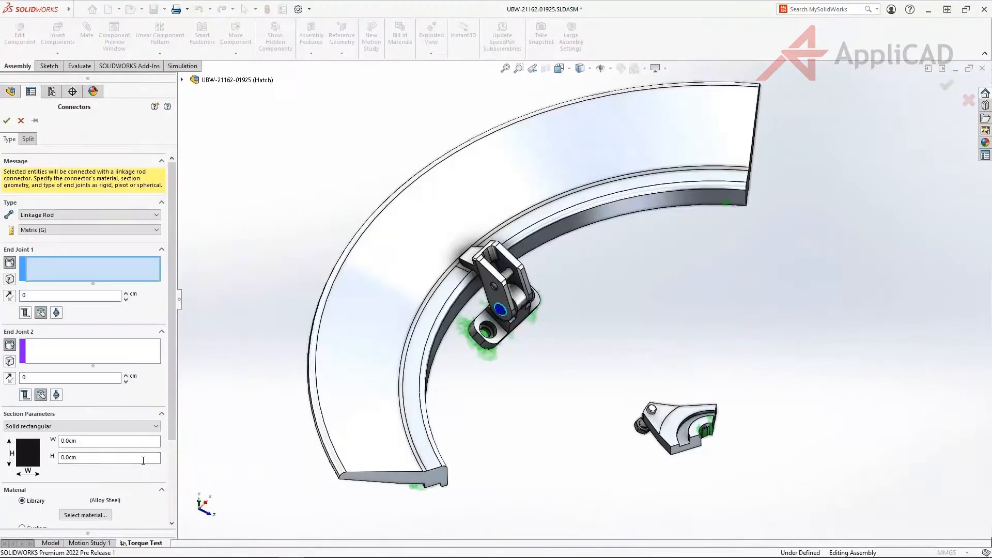
Define the linkage rod connector's ends on the lever disc's bolt face and the clamp hook's parallel pin face, both as spherical joints.
left_click(646, 419)
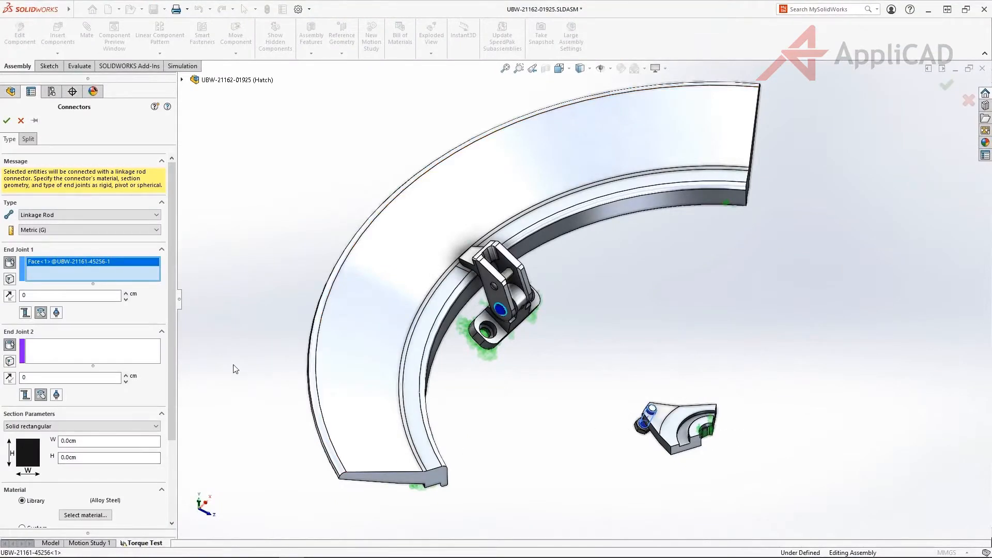
left_click(51, 352)
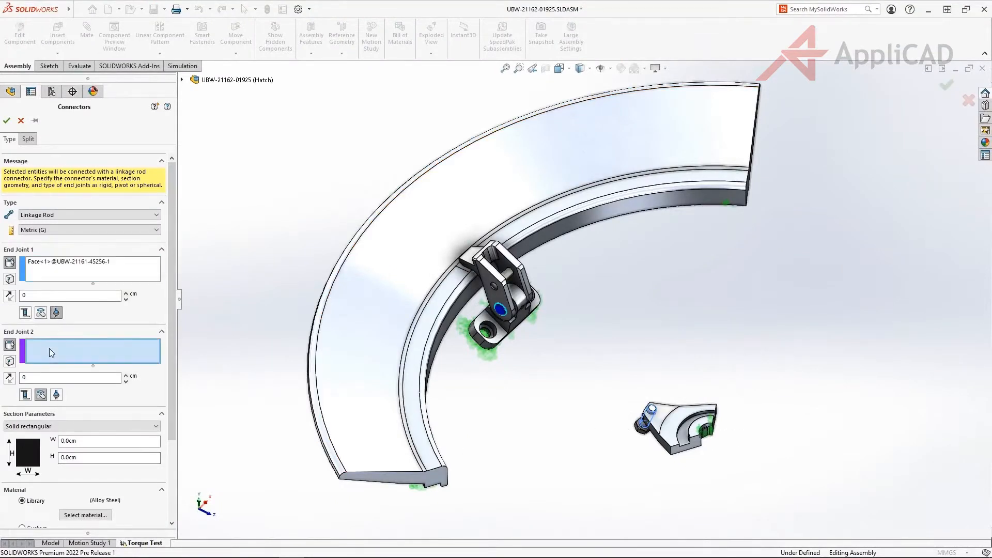
left_click(502, 279)
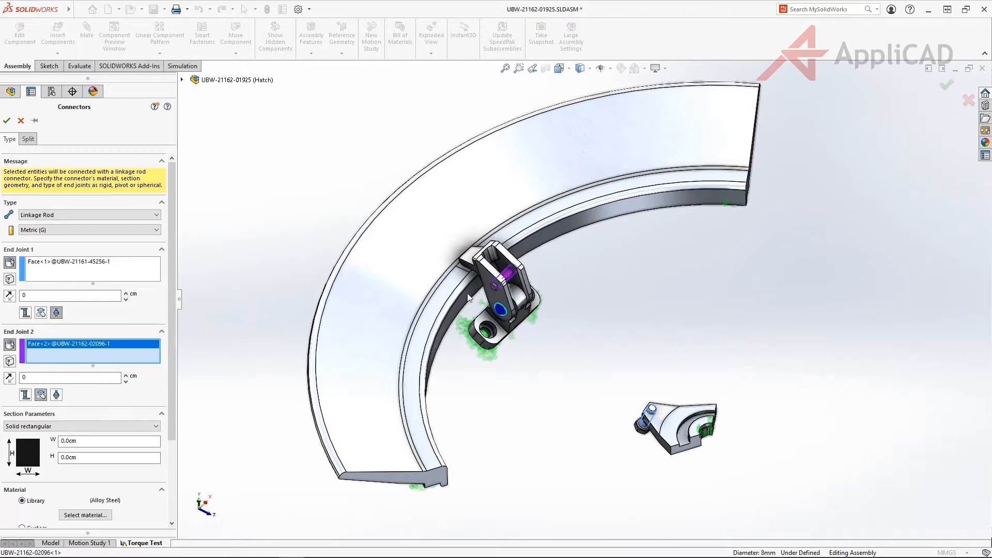
left_click(57, 395)
Give the linkage rod a solid circular section with a 1 cm radius and create the connector.
left_click(63, 427)
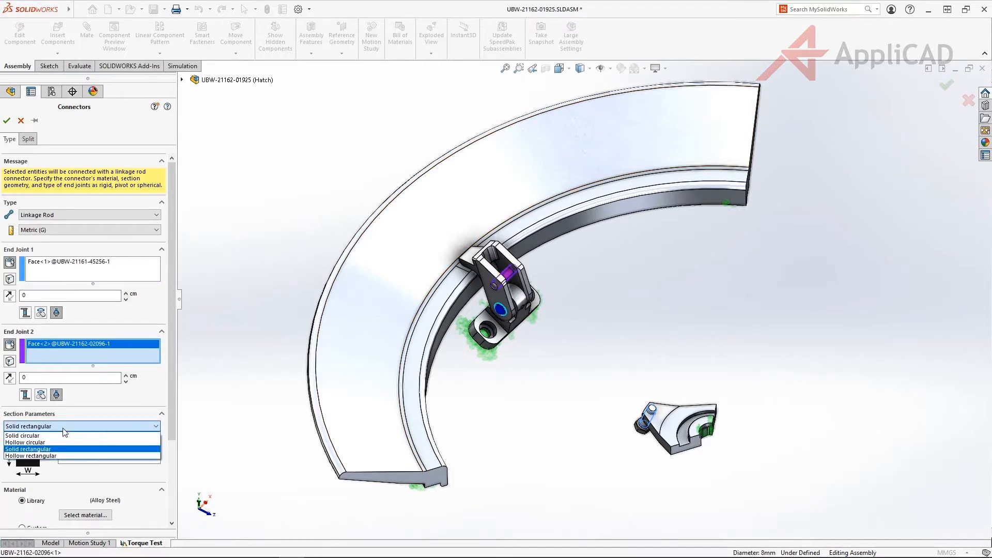
left_click(62, 435)
double_click(70, 440)
type("1")
key("Tab")
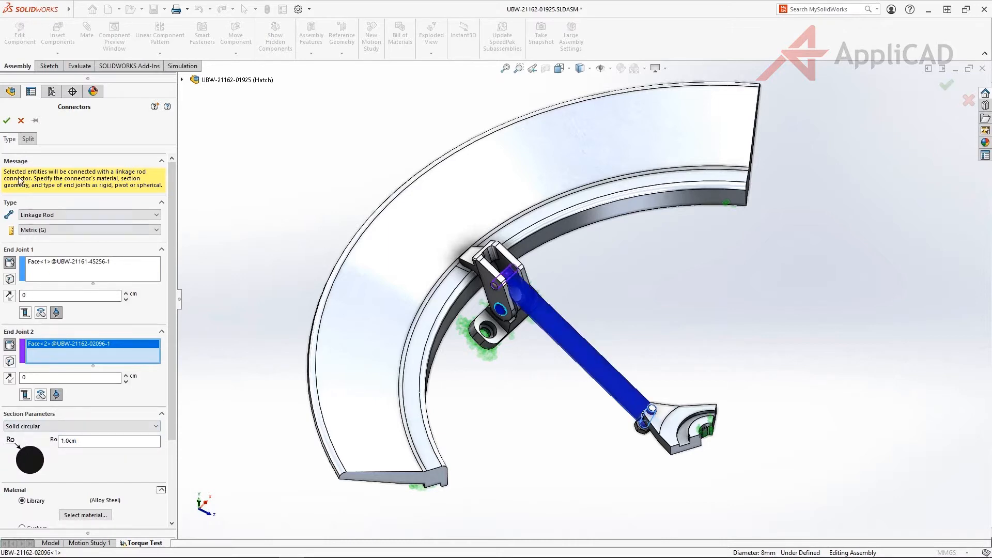
left_click(7, 121)
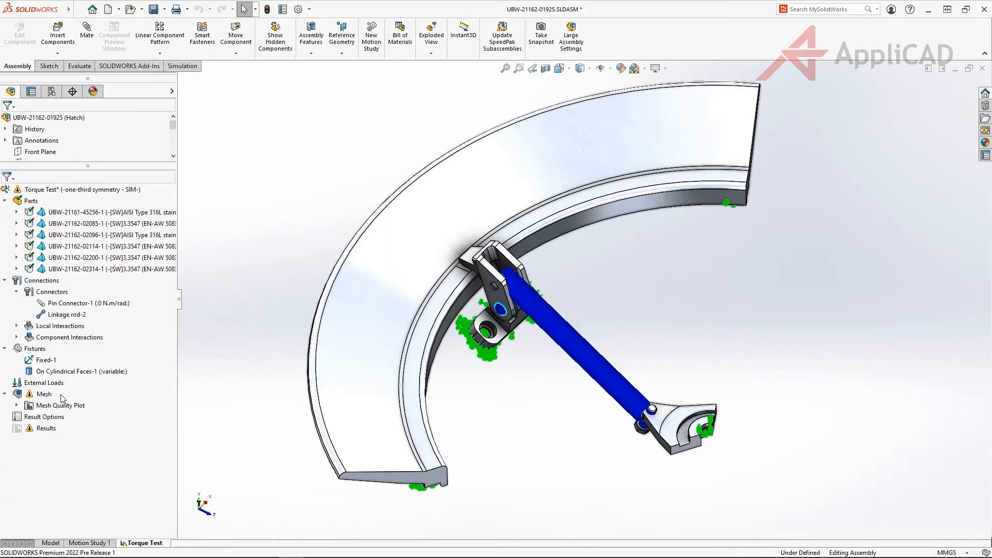
Mesh the study with custom parameters, using the blended curvature-based mesher and a 2 mm minimum element size.
right_click(62, 398)
left_click(85, 227)
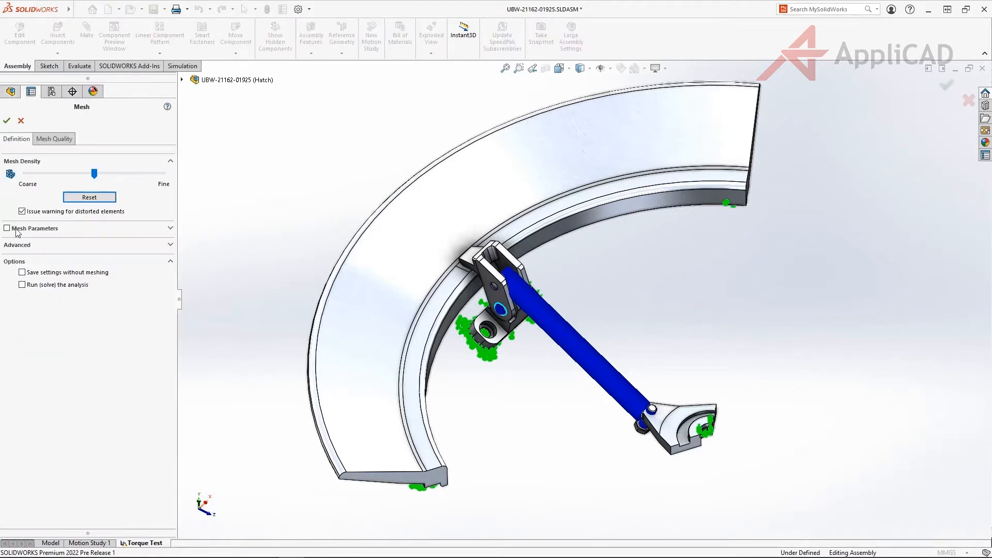
left_click(7, 228)
left_click(85, 314)
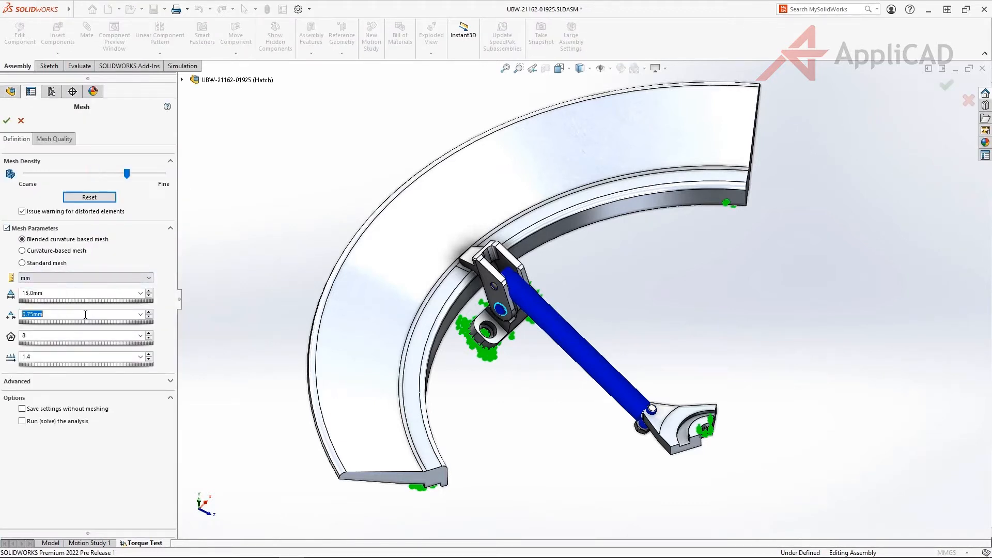
type("2")
key("Tab")
left_click(7, 121)
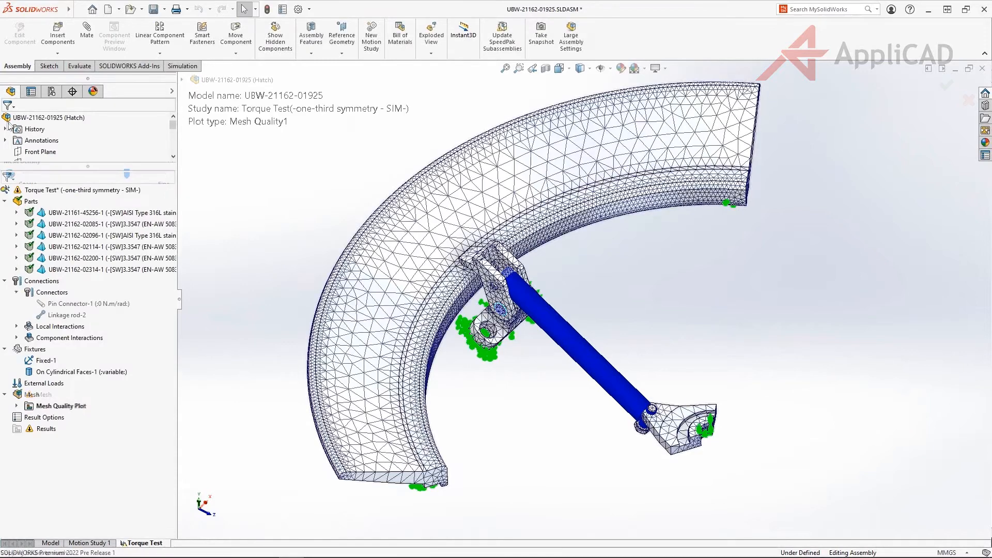
Remesh the hatch retaining ring with a mesh control of 20 mm element size and 18 mm minimum element size.
right_click(64, 269)
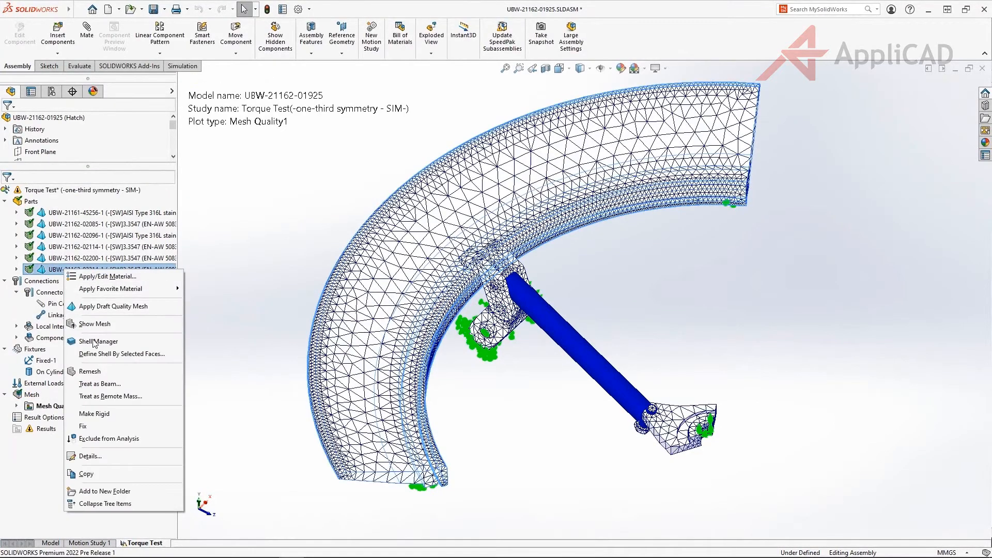
left_click(109, 374)
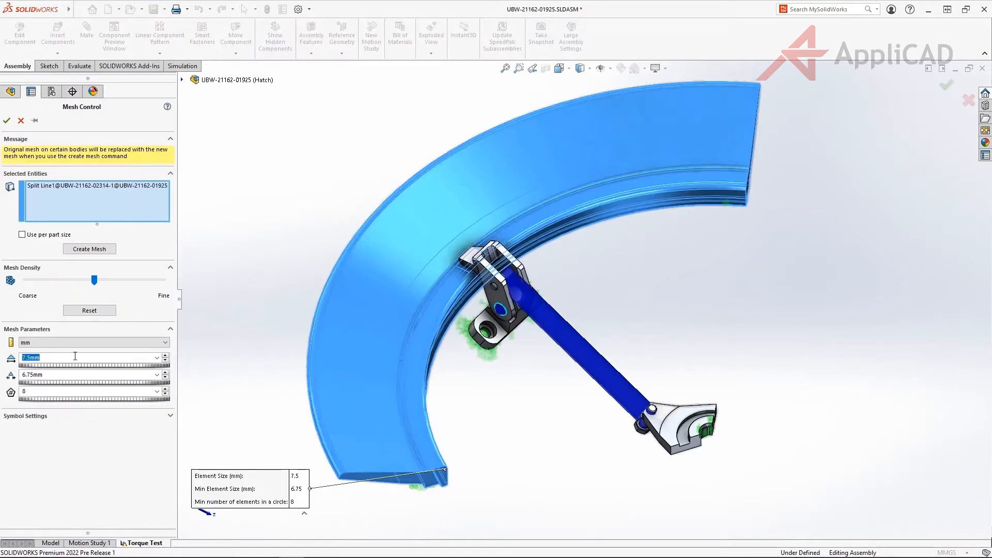
type("20")
double_click(66, 377)
type("18")
key("Return")
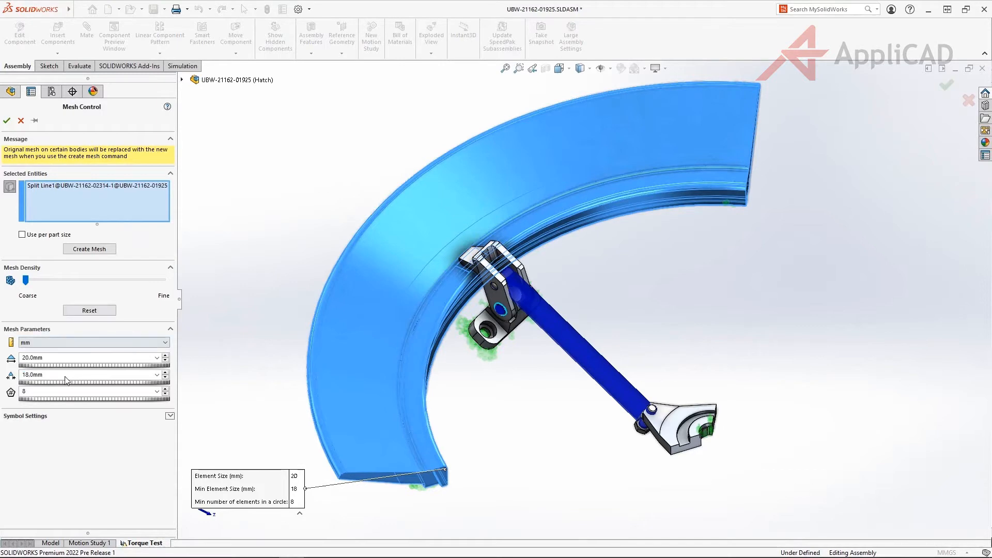
left_click(6, 121)
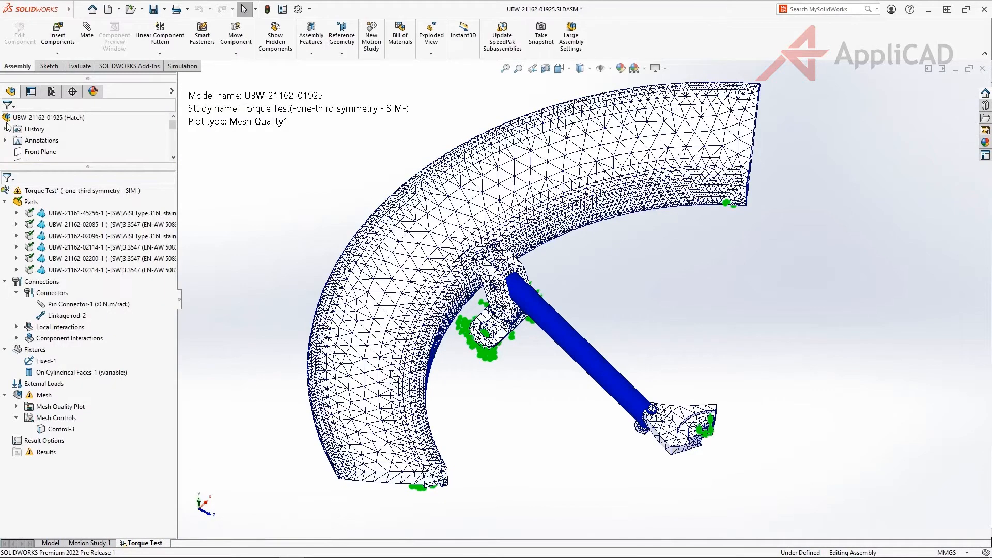
Apply a mesh control with a 1.5 mm element size to the clamp hook's tip face and the adjoining retaining ring face.
right_click(45, 396)
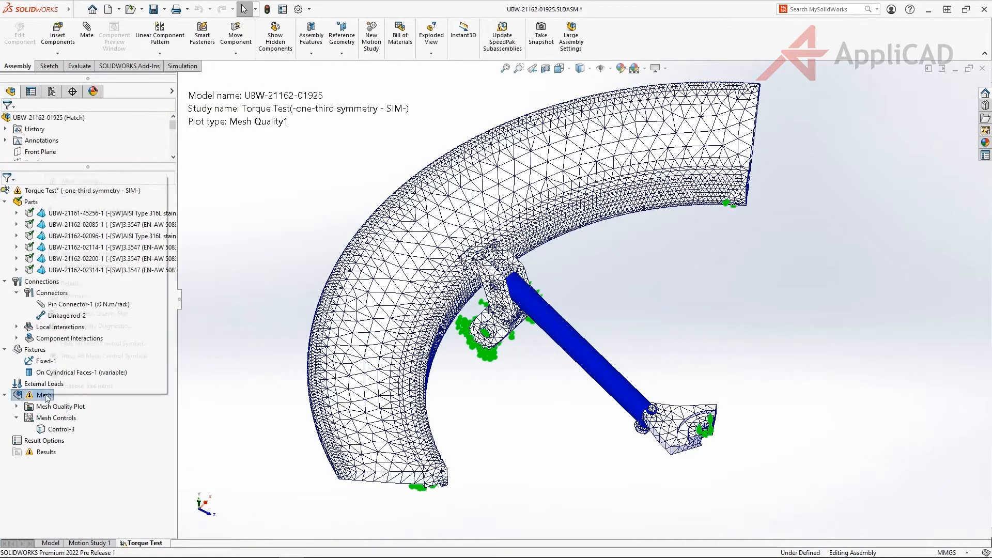
left_click(149, 258)
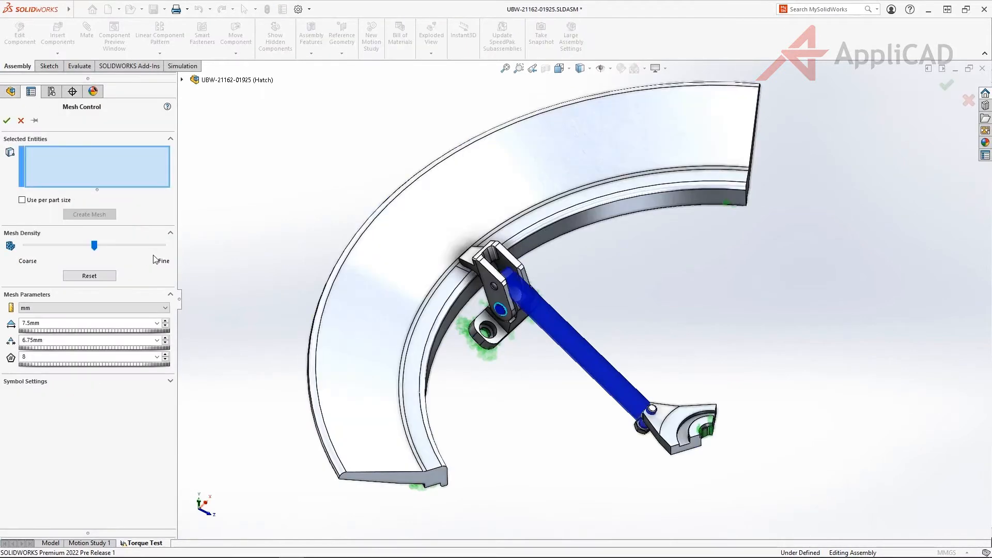
left_click(461, 267)
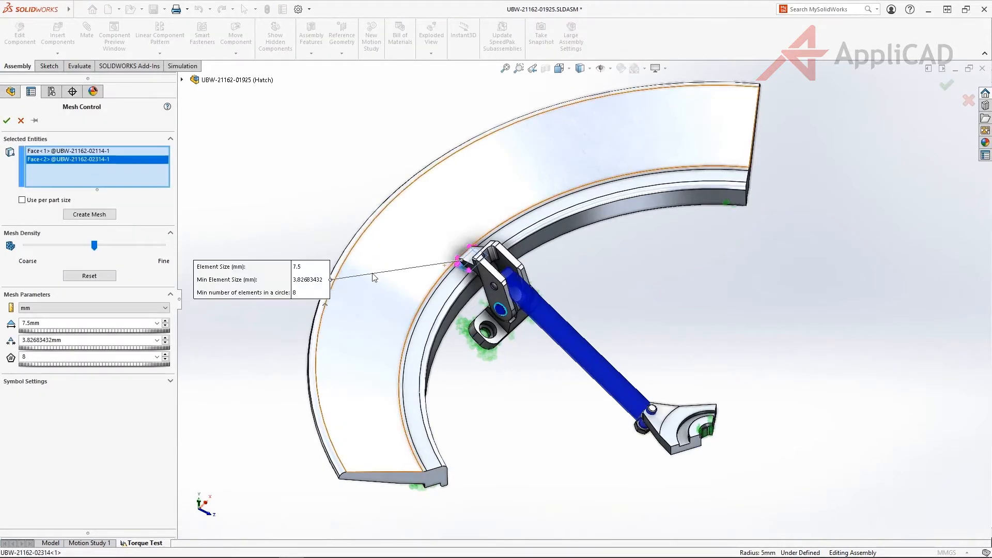
double_click(42, 323)
type("1.5")
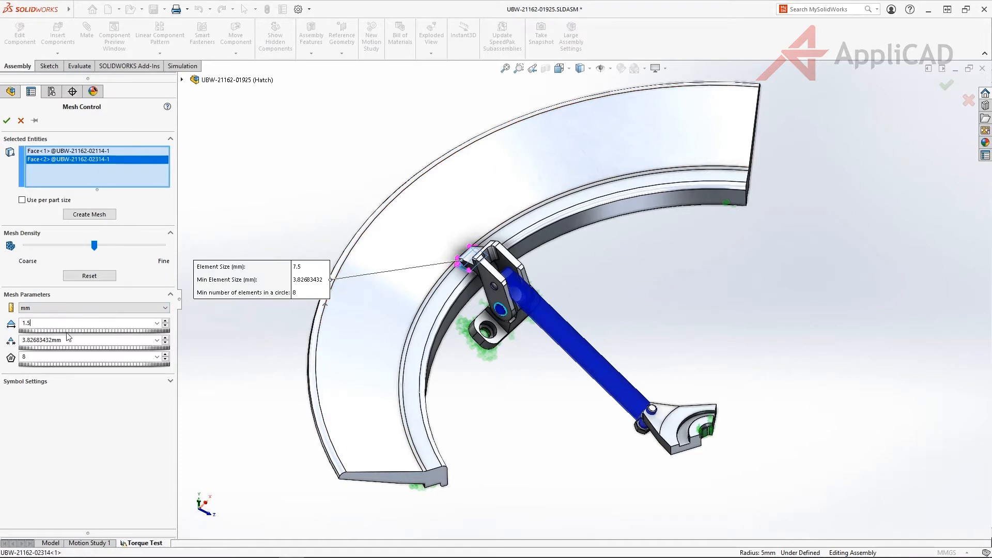
left_click(7, 120)
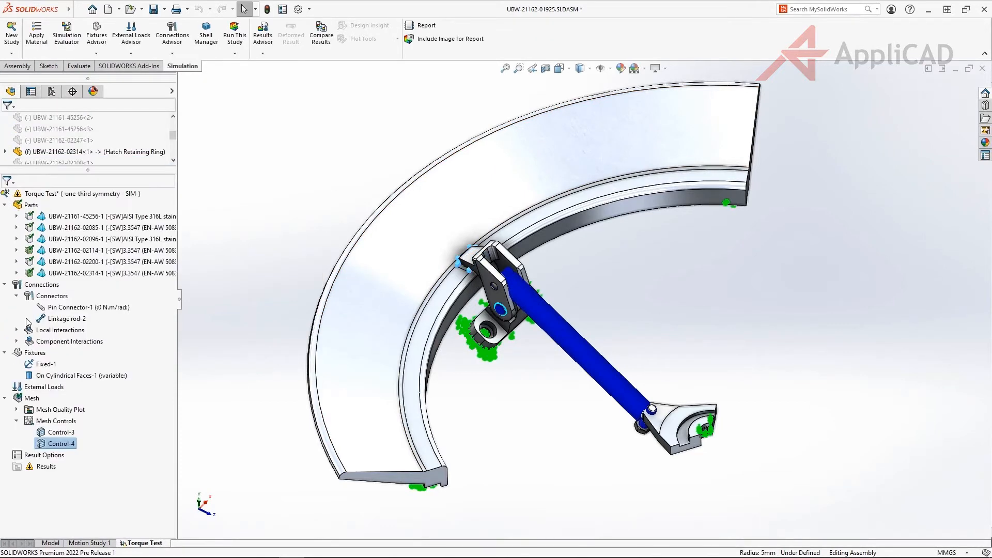
Regenerate the study mesh with the existing global mesh parameters and the added mesh controls.
right_click(42, 401)
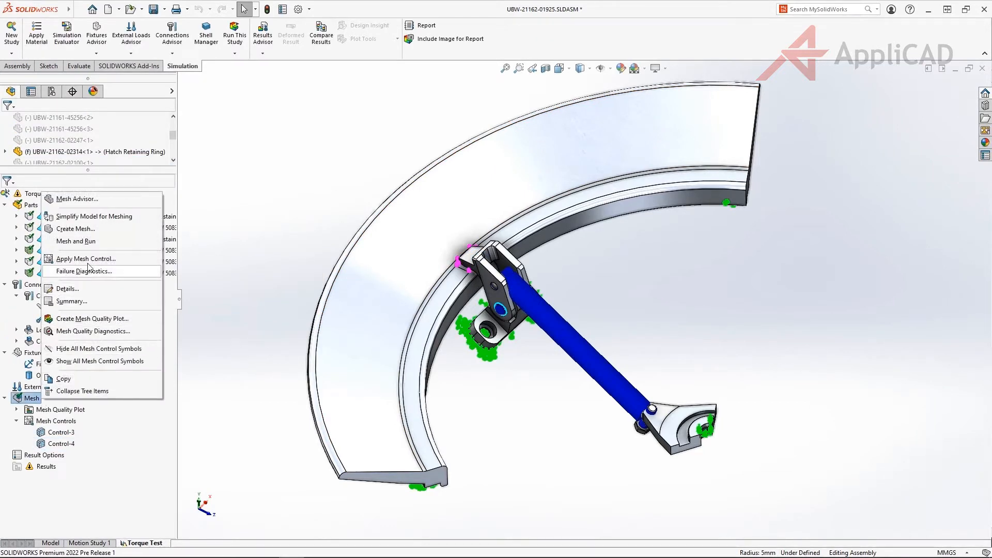
left_click(78, 229)
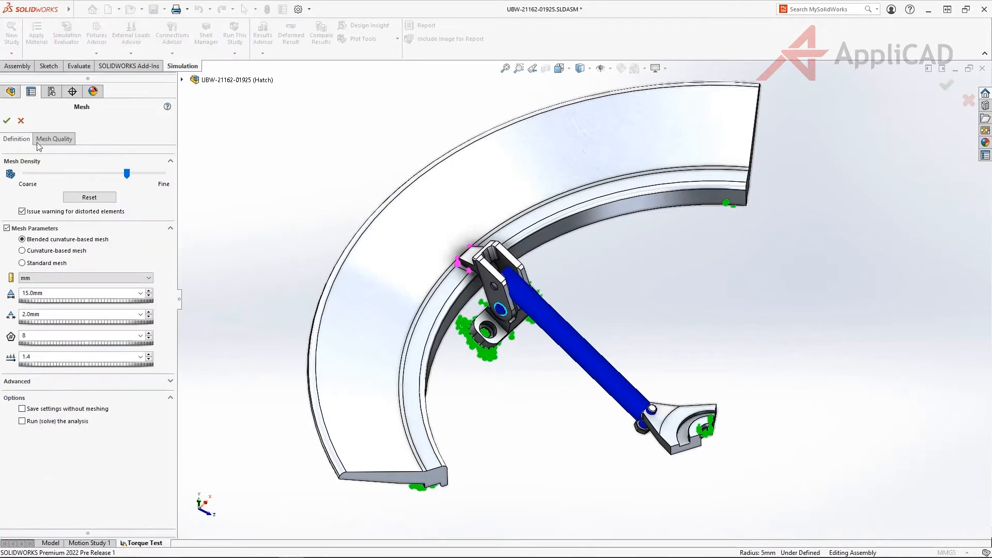
left_click(7, 121)
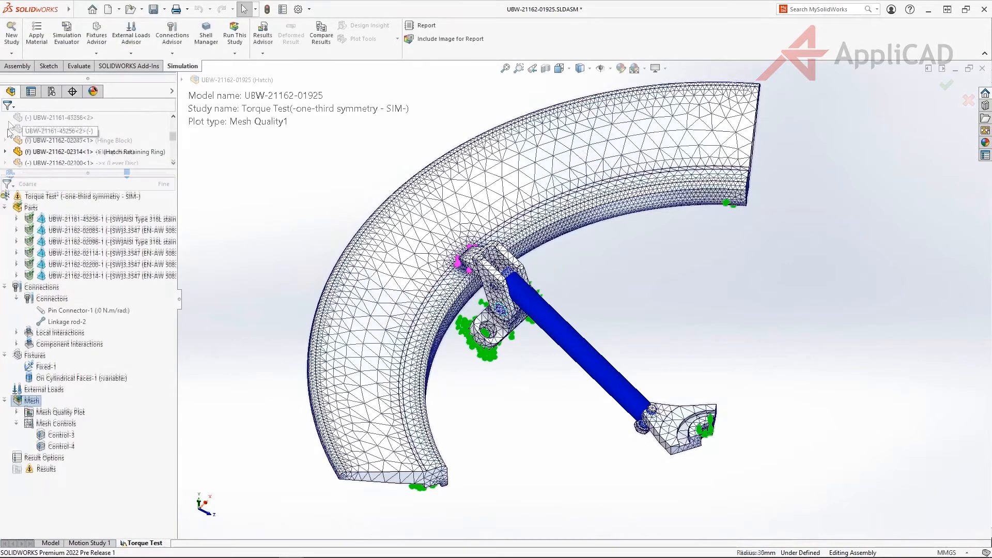
Apply a 5.5 N·m torque in the reversed direction to the lever disc's outer groove wall, using the same face as axis.
right_click(72, 392)
left_click(124, 176)
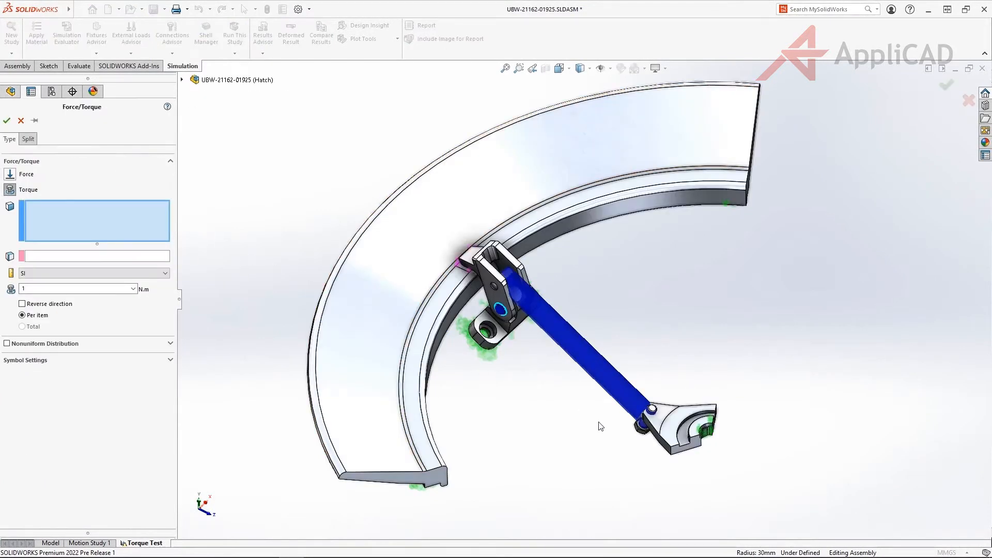
right_click_drag(599, 422, 597, 375)
left_click_drag(596, 351, 758, 479)
key("Escape")
left_click(600, 331)
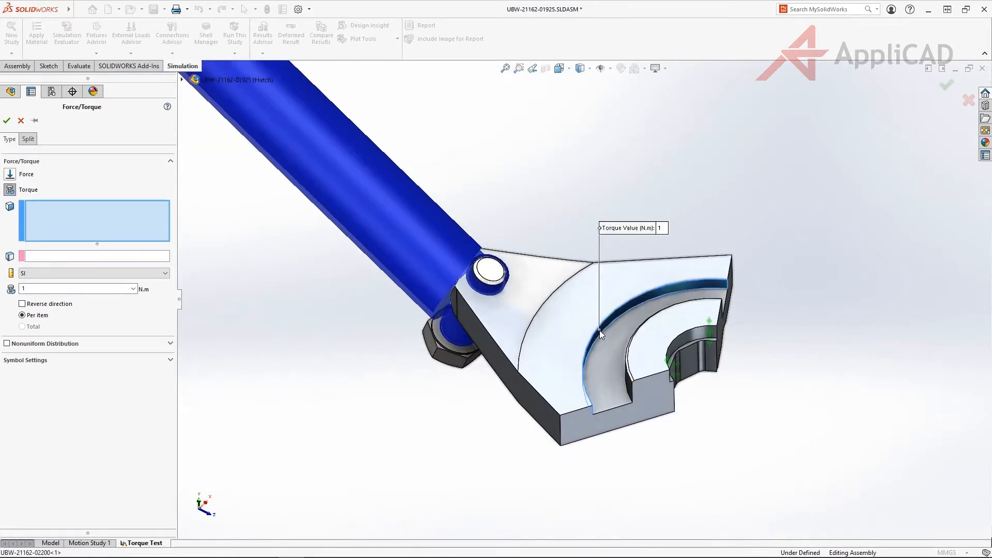
left_click(600, 332)
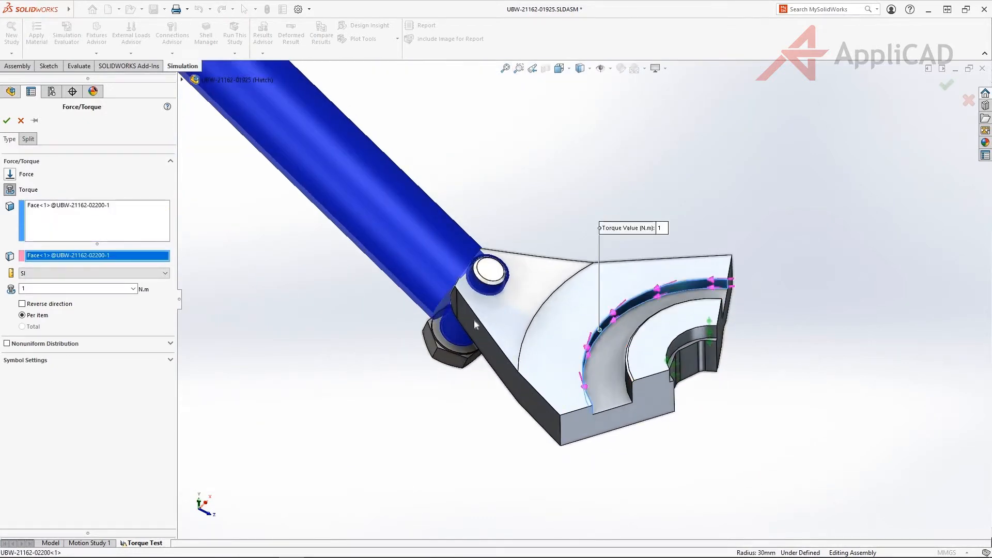
double_click(35, 288)
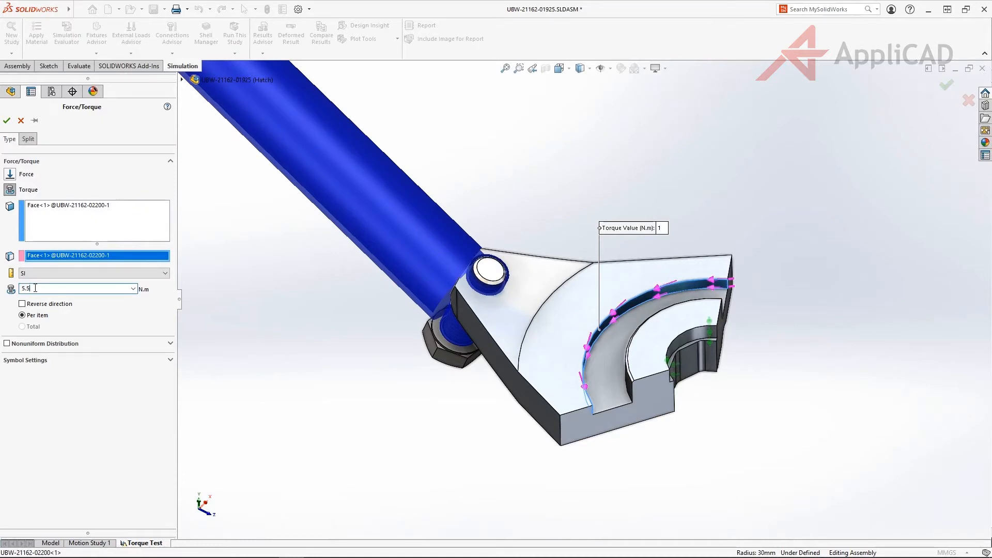
left_click(23, 304)
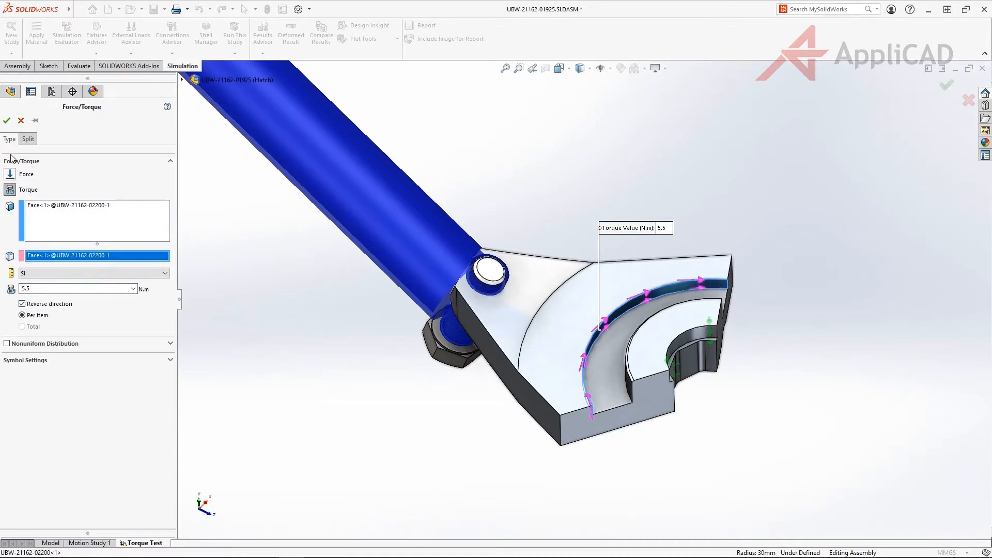
left_click(8, 121)
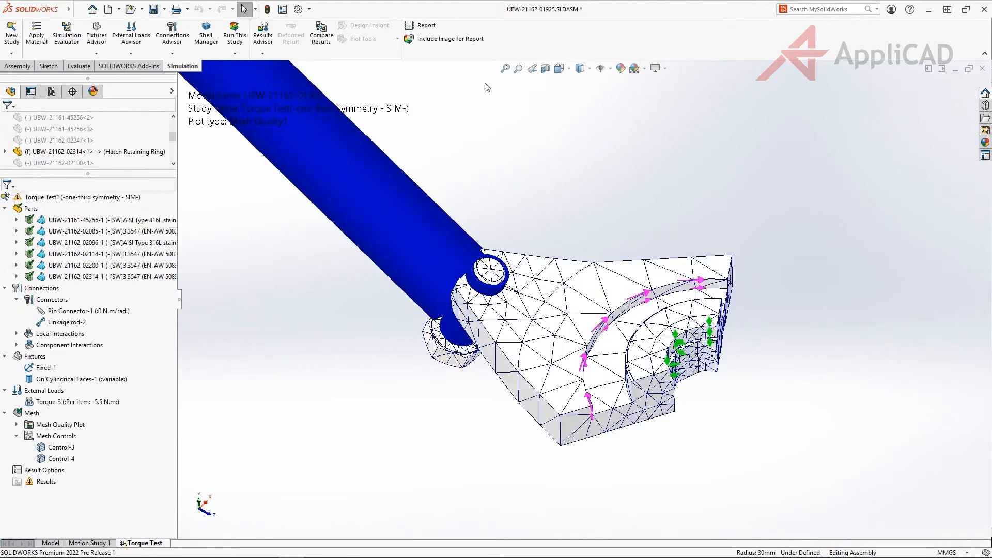
Run the Torque Test study.
left_click(532, 69)
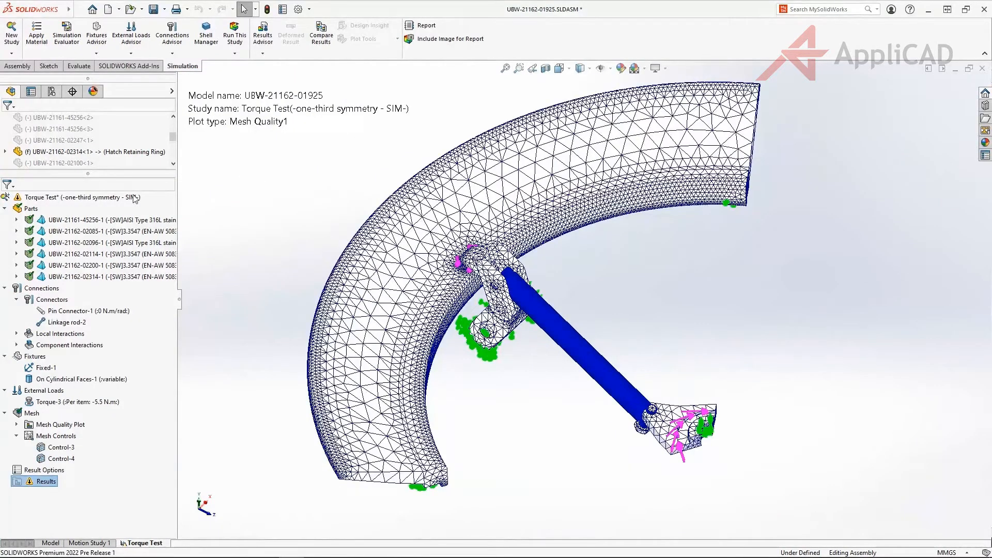
right_click(134, 198)
left_click(172, 224)
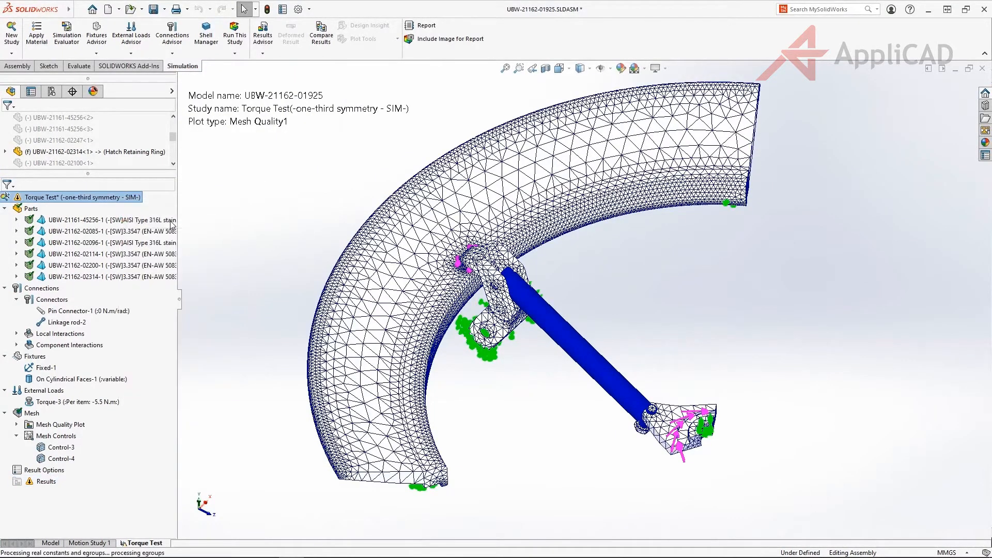
List the connector forces for all connectors in the results and examine those of the linkage rod.
right_click(42, 486)
left_click(67, 353)
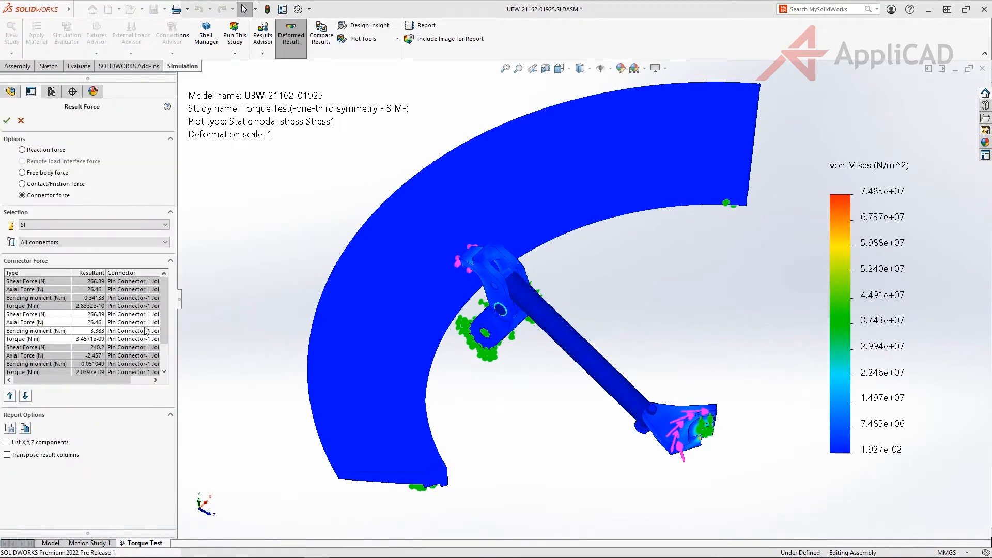
left_click_drag(163, 317, 159, 346)
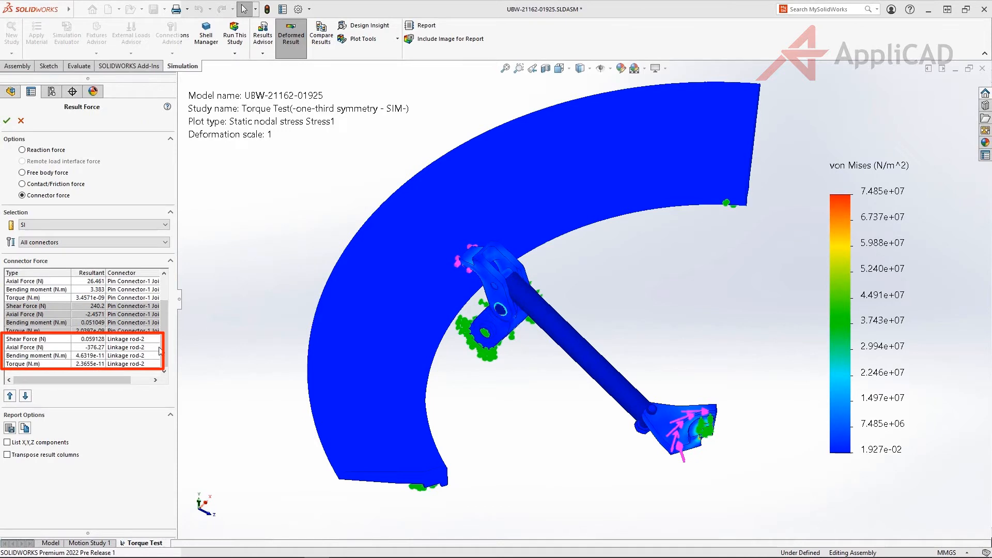
left_click(7, 122)
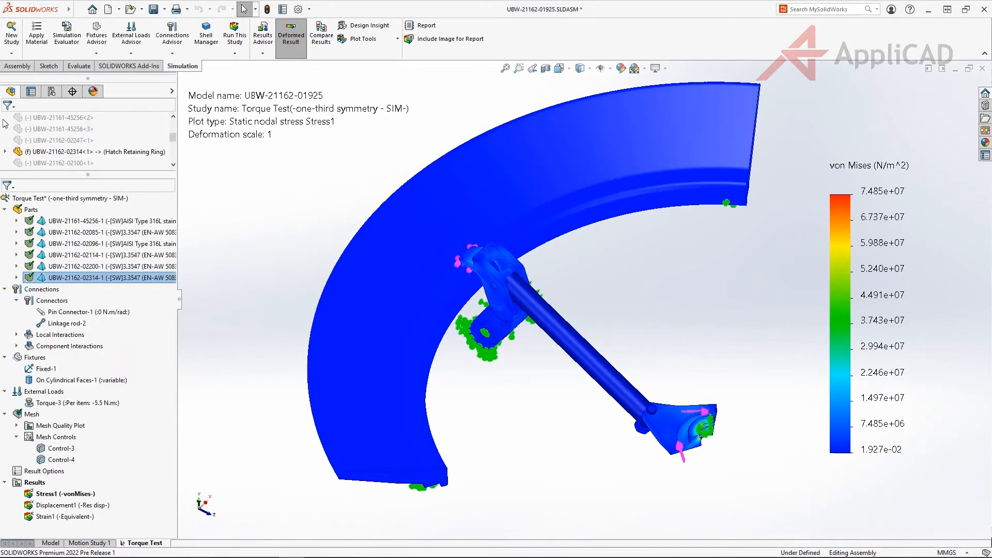
Examine the von Mises stress plot around the clamp hook and its contact with the retaining ring.
right_click_drag(286, 225, 286, 176)
left_click_drag(354, 204, 642, 336)
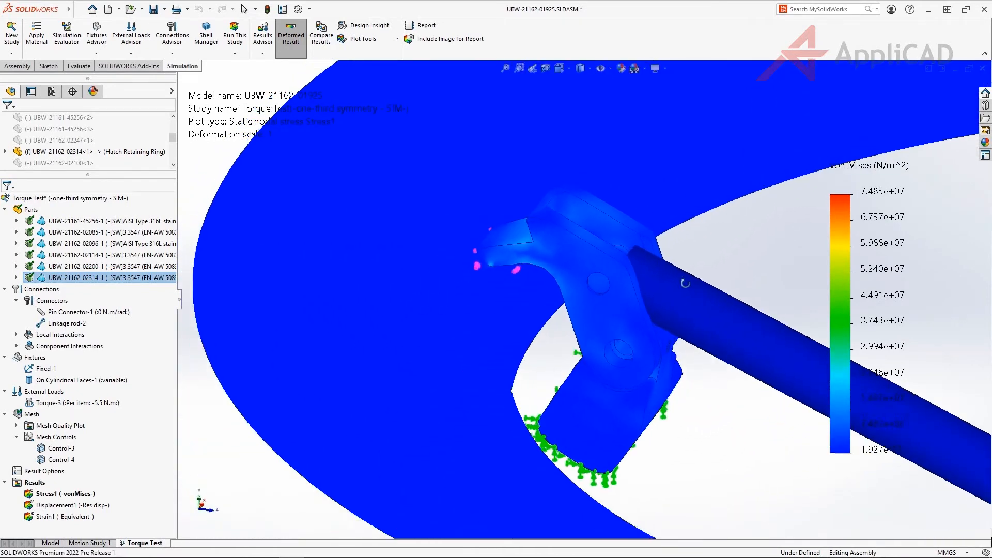
key("Escape")
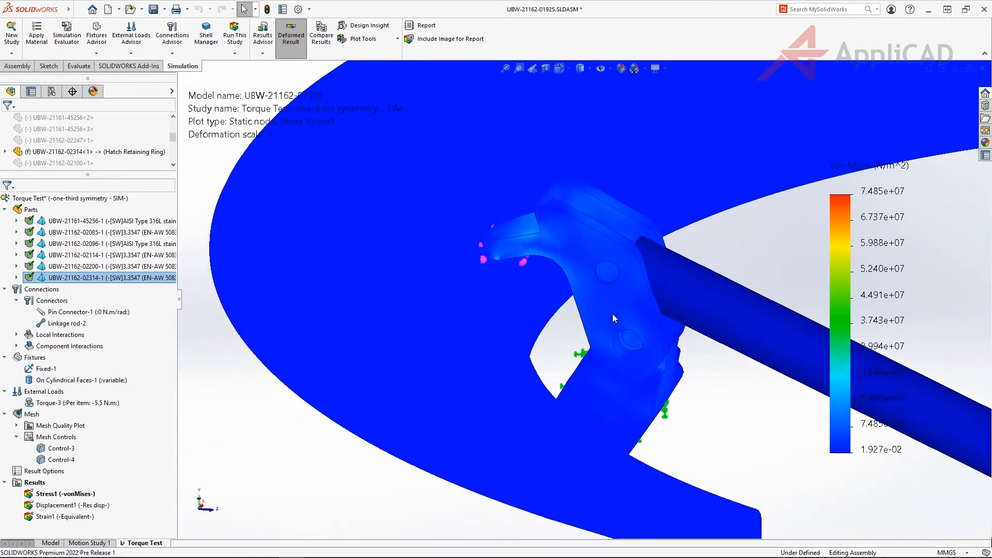
List the contact/friction force on the retaining ring's contact face beneath the clamp hook tip.
right_click(35, 486)
left_click(96, 370)
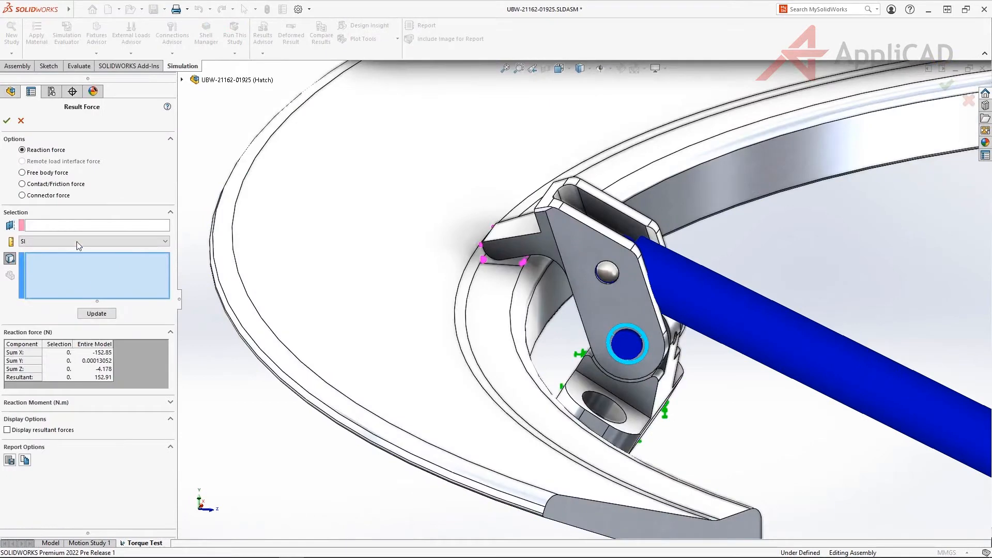
left_click(76, 185)
left_click(513, 261)
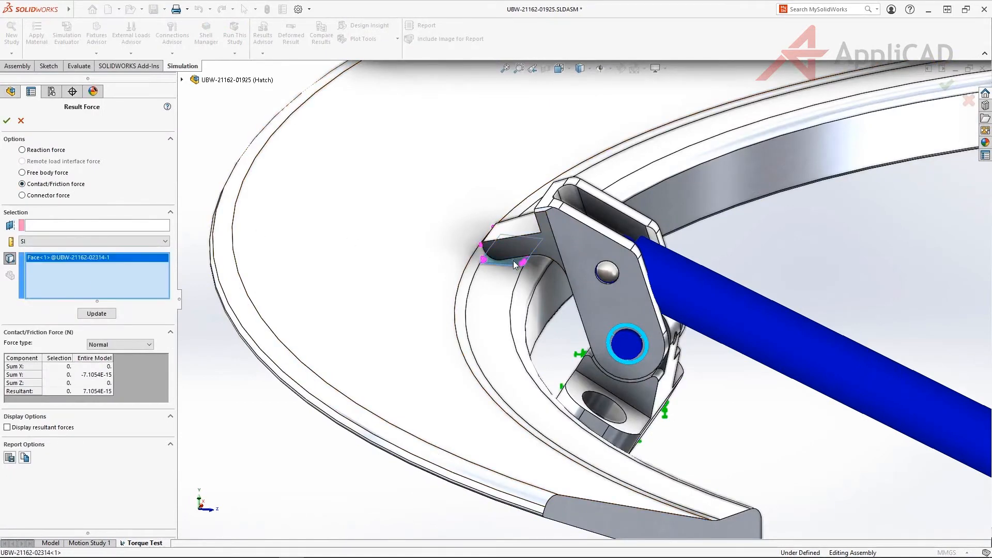
left_click(106, 316)
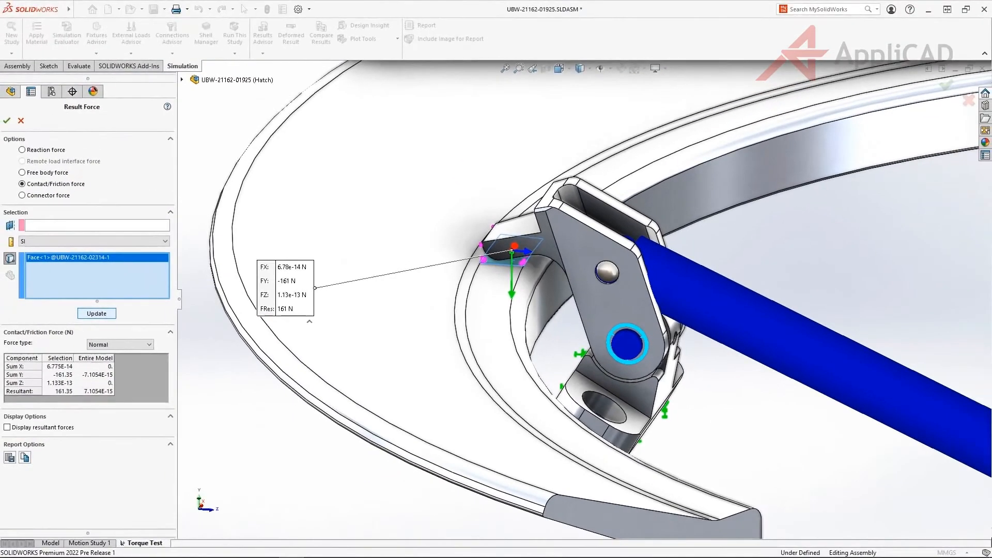
left_click(7, 120)
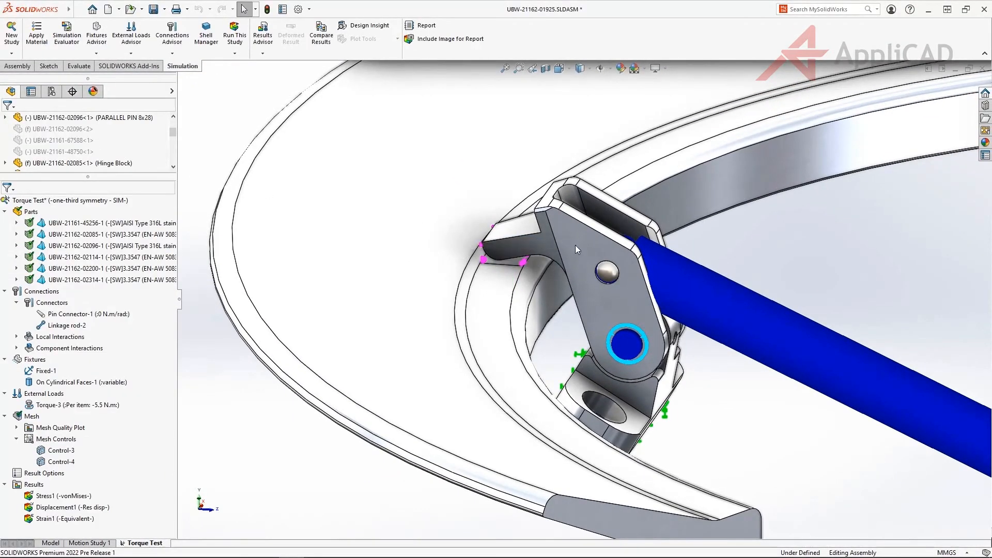
Switch the clamp hook to its 35mm configuration and rerun the Torque Test study.
right_click(587, 207)
left_click(697, 137)
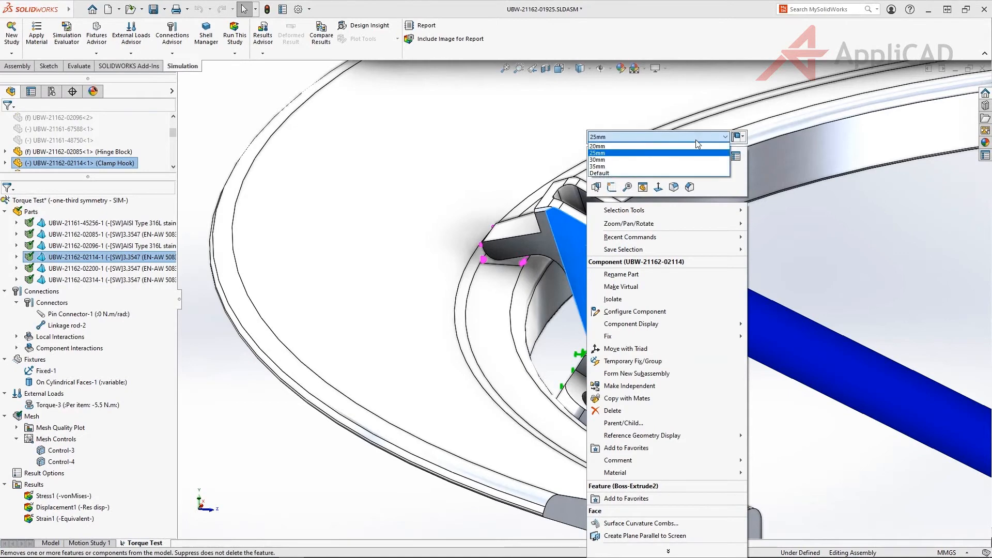
left_click(689, 167)
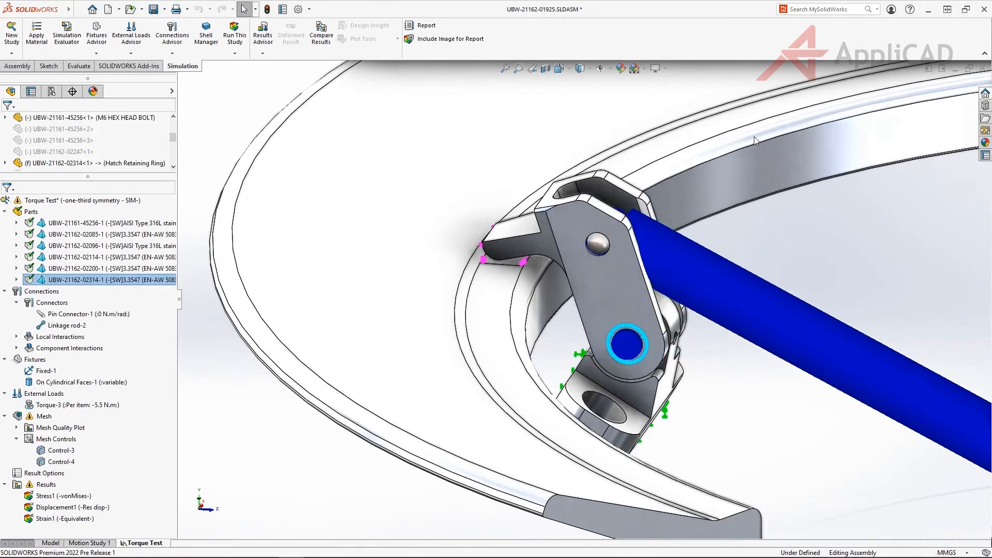
right_click(99, 201)
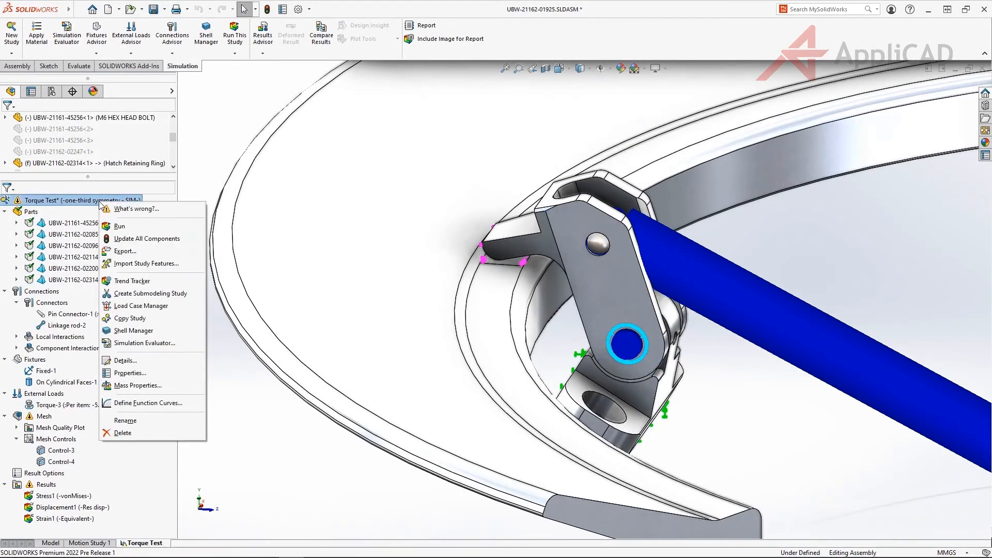
left_click(141, 228)
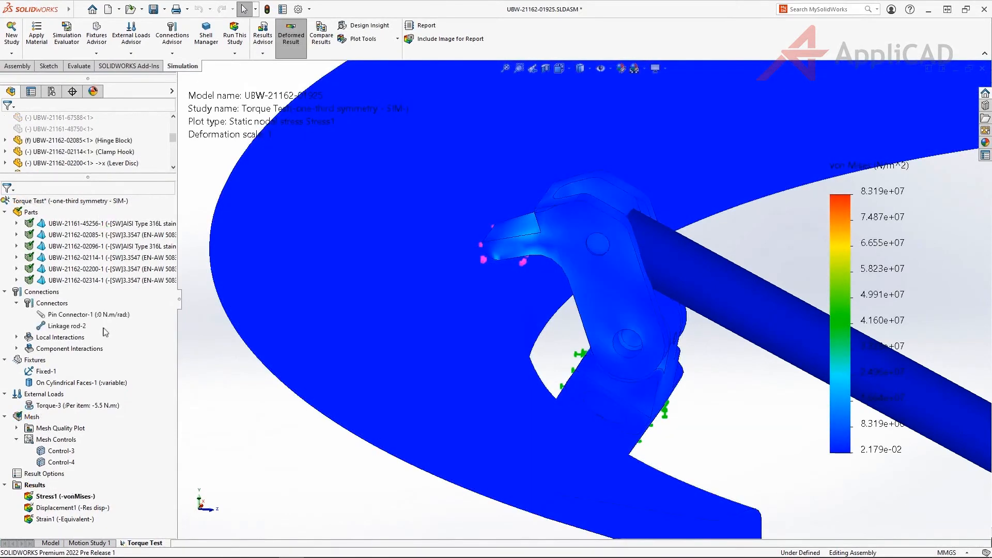
List the contact/friction force on the same retaining ring face for the 35mm clamp hook configuration.
right_click(52, 484)
left_click(106, 361)
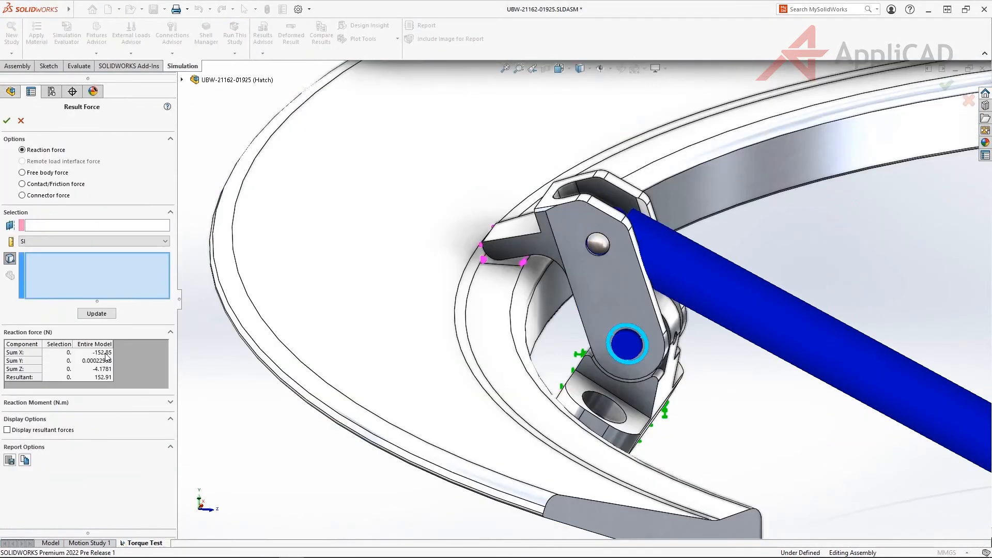
left_click(51, 186)
left_click(507, 261)
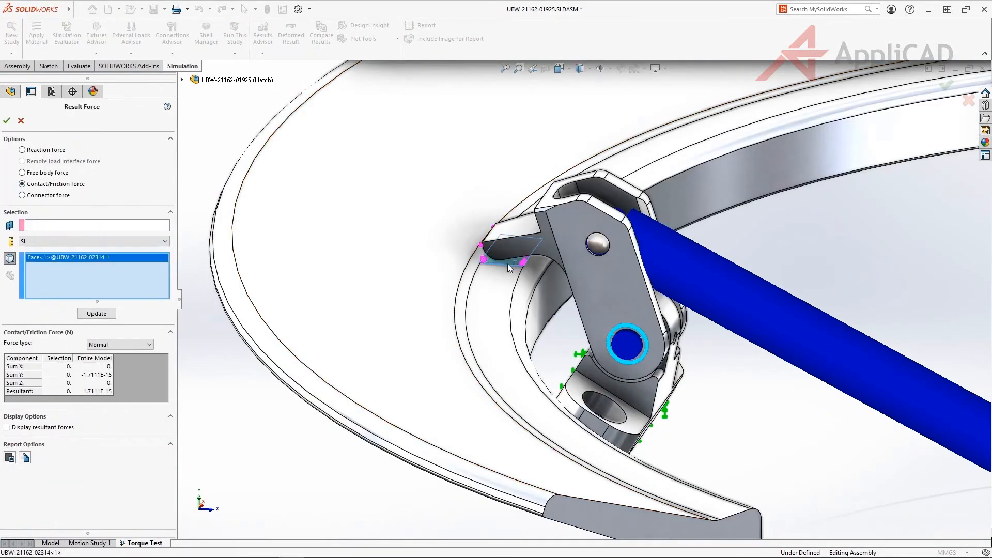
left_click(97, 313)
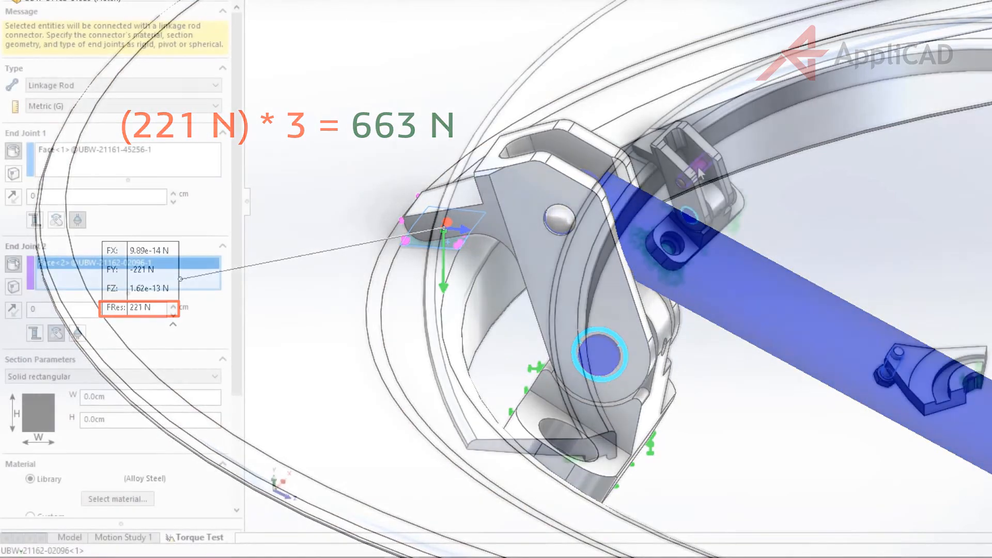
Make the linkage rod's second end joint spherical and give the rod a solid circular section with a 1.0 cm radius.
left_click(78, 335)
left_click(84, 376)
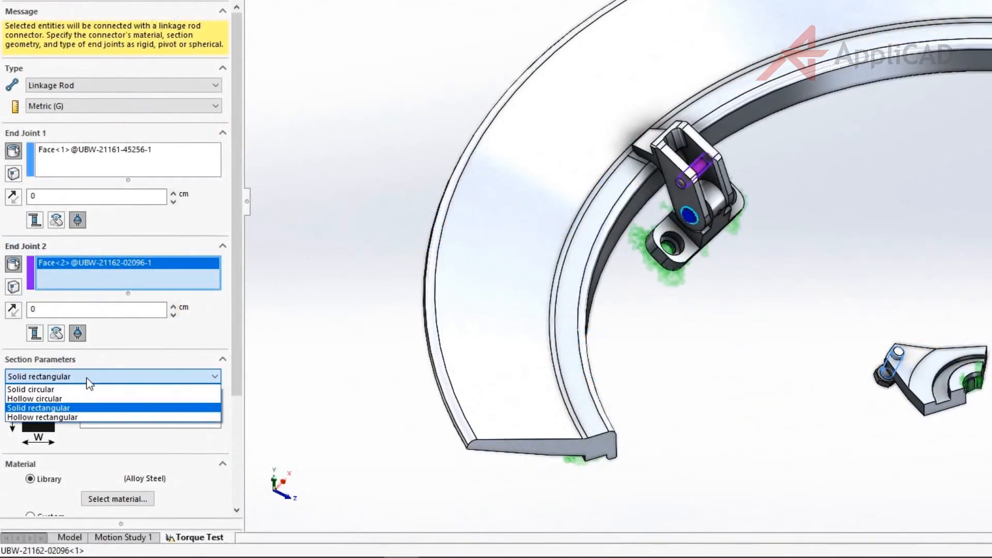
left_click(84, 389)
left_click_drag(84, 397, 110, 397)
key("Tab")
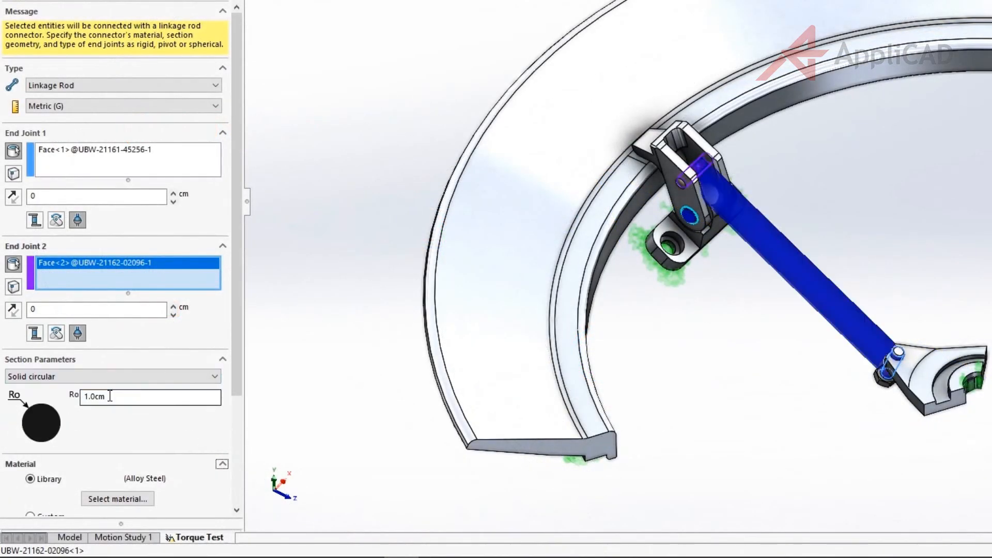